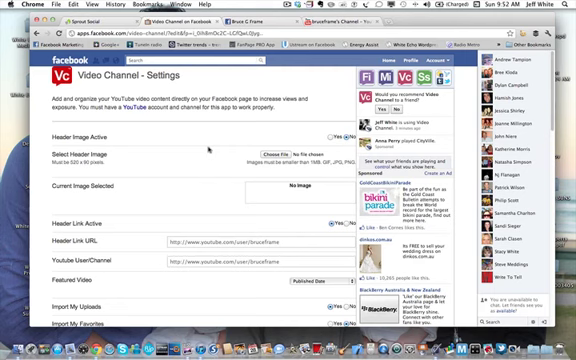
pyautogui.scroll(-3, 208, 149)
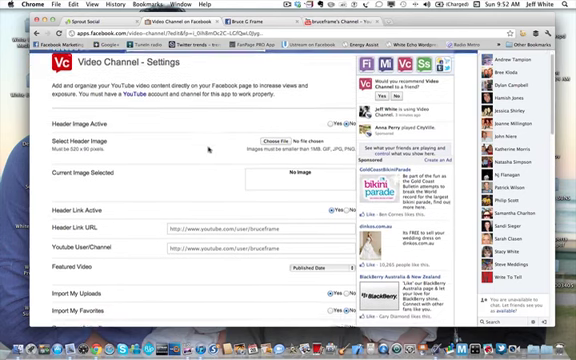
pyautogui.scroll(3, 208, 149)
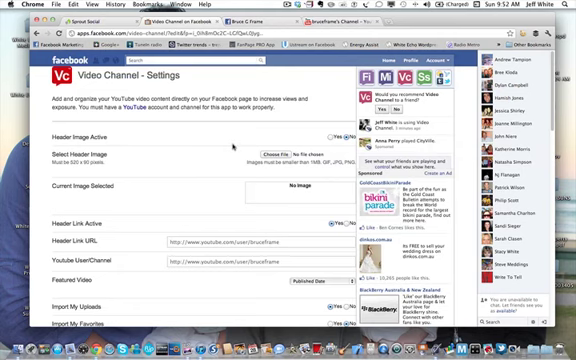
pyautogui.scroll(-2, 233, 147)
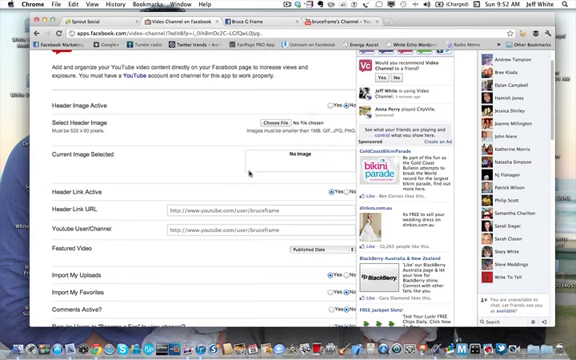
pyautogui.scroll(-2, 251, 172)
pyautogui.scroll(-3, 251, 172)
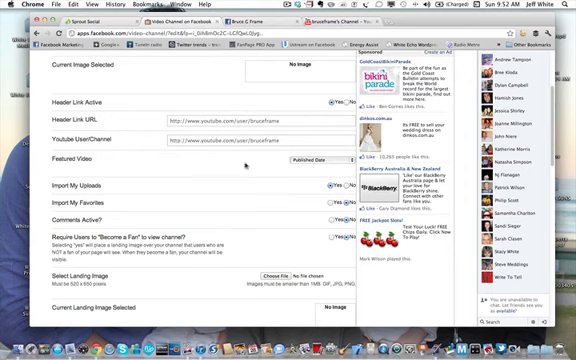
pyautogui.scroll(-3, 245, 168)
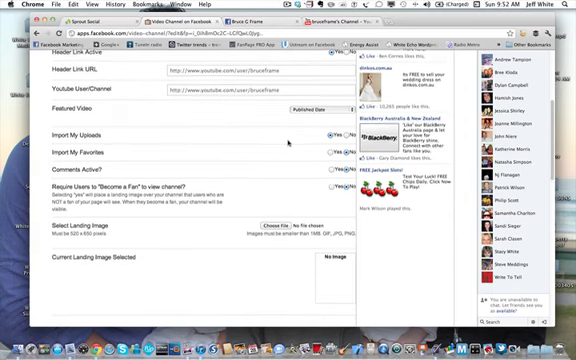
pyautogui.scroll(-3, 288, 143)
pyautogui.scroll(-5, 288, 143)
pyautogui.scroll(-5, 288, 143)
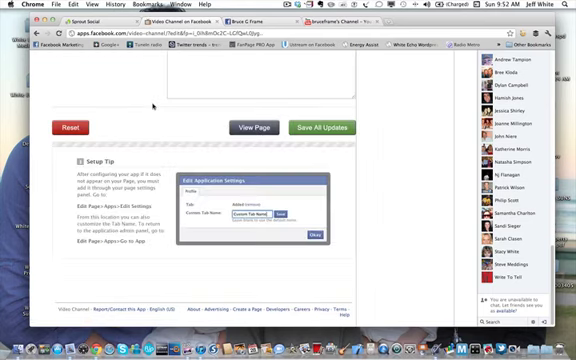
pyautogui.scroll(2, 172, 108)
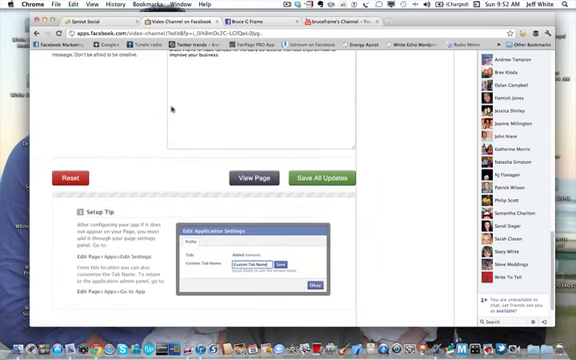
# Step: View Bruce G Frame's page to see the Video Channel tab live
pyautogui.click(252, 178)
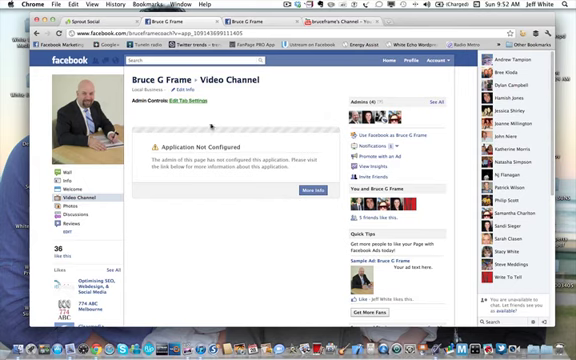
# Step: Reopen Video Channel from the Bruce G Frame tab's sidebar; it still says not configured
pyautogui.click(244, 21)
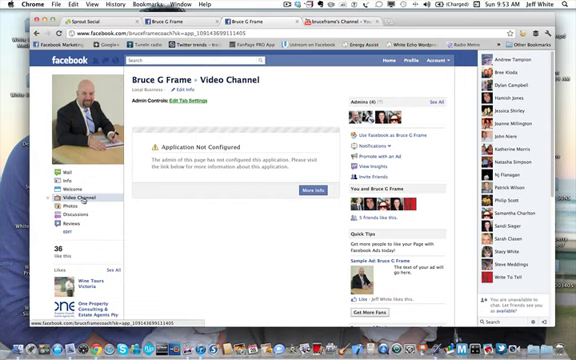
pyautogui.click(80, 197)
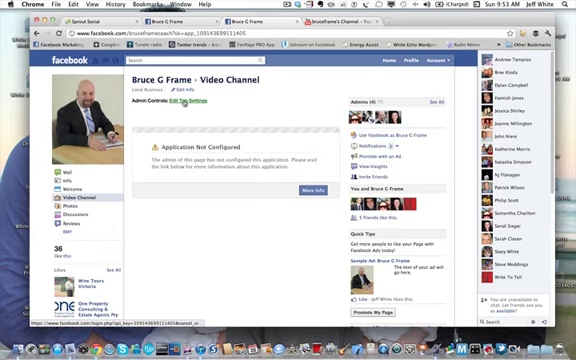
# Step: Choose Edit Tab Settings under Admin Controls to reach the Video Channel Settings page
pyautogui.click(185, 101)
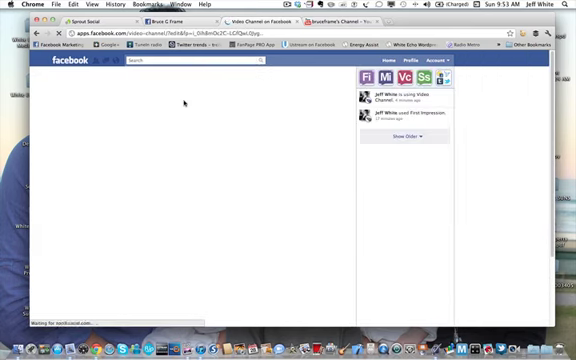